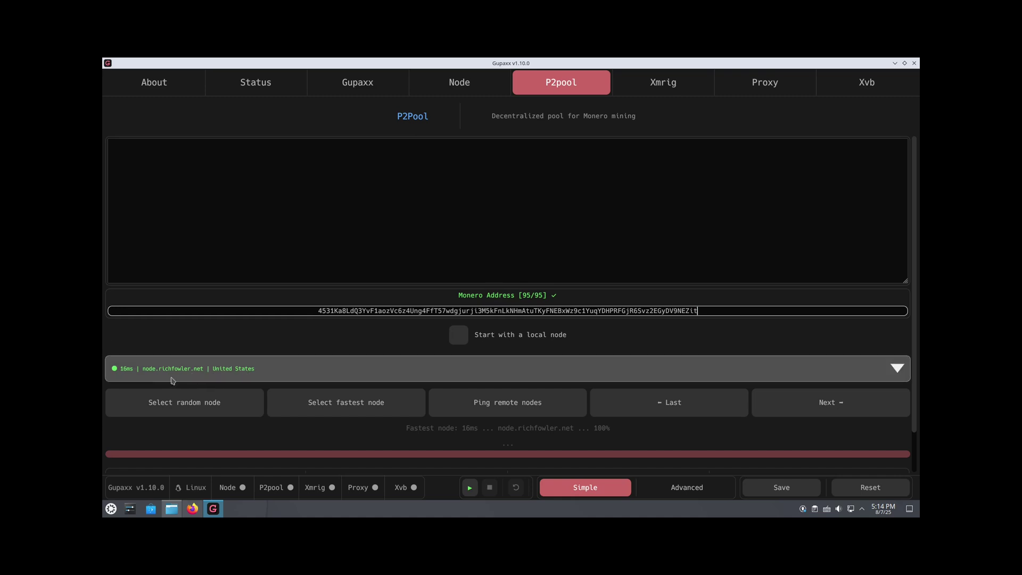
- Scroll past the auto options and start P2Pool from the bottom bar
{"action": "scroll", "coordinate": [200, 352], "scroll_direction": "down", "scroll_amount": 2}
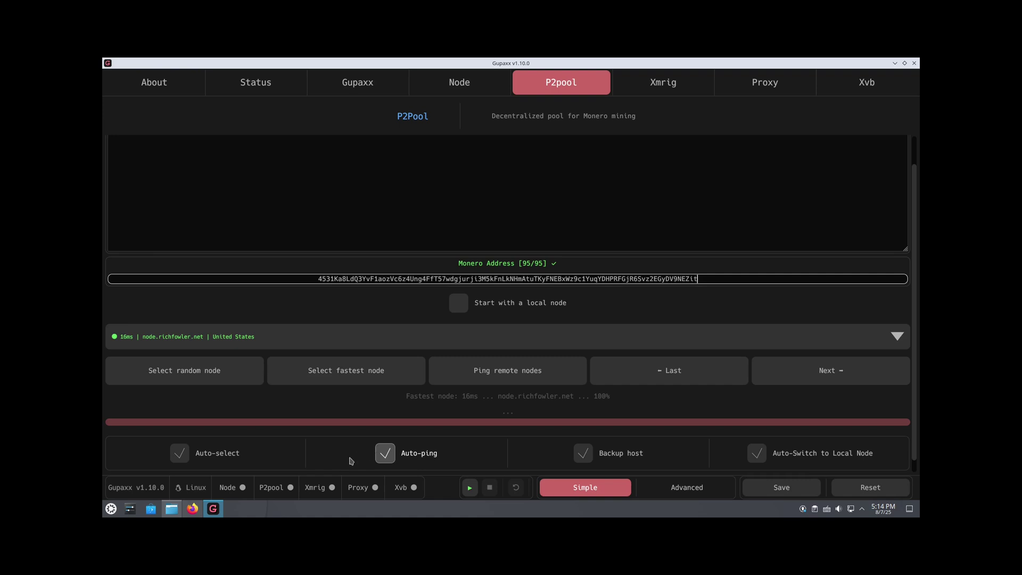
{"action": "scroll", "coordinate": [351, 462], "scroll_direction": "down", "scroll_amount": 1}
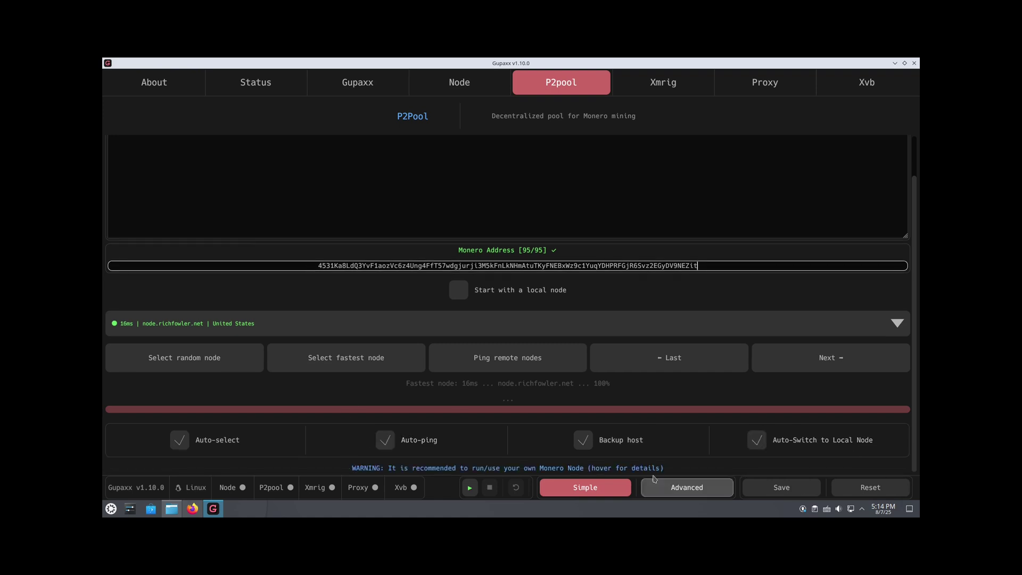
{"action": "left_click", "coordinate": [469, 488]}
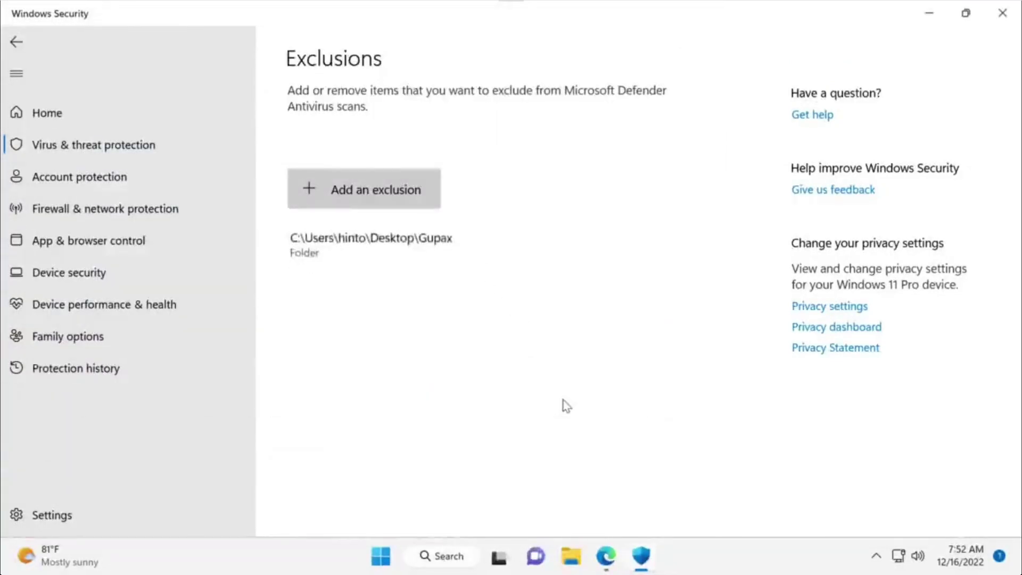
- Close Windows Security and paste the Monero wallet address into Gupaxx's P2pool tab
{"action": "left_click", "coordinate": [1003, 13]}
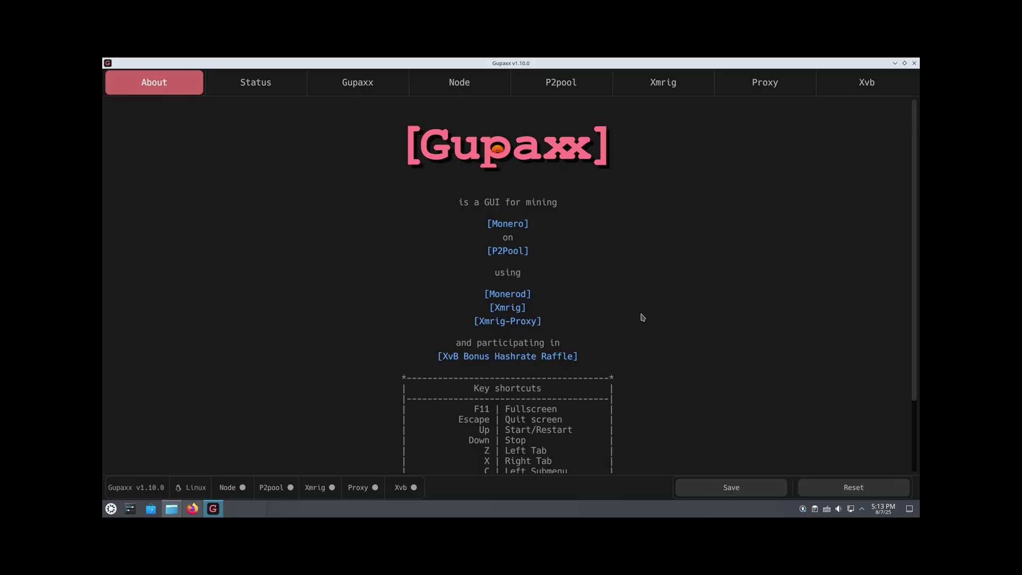
{"action": "left_click", "coordinate": [567, 82]}
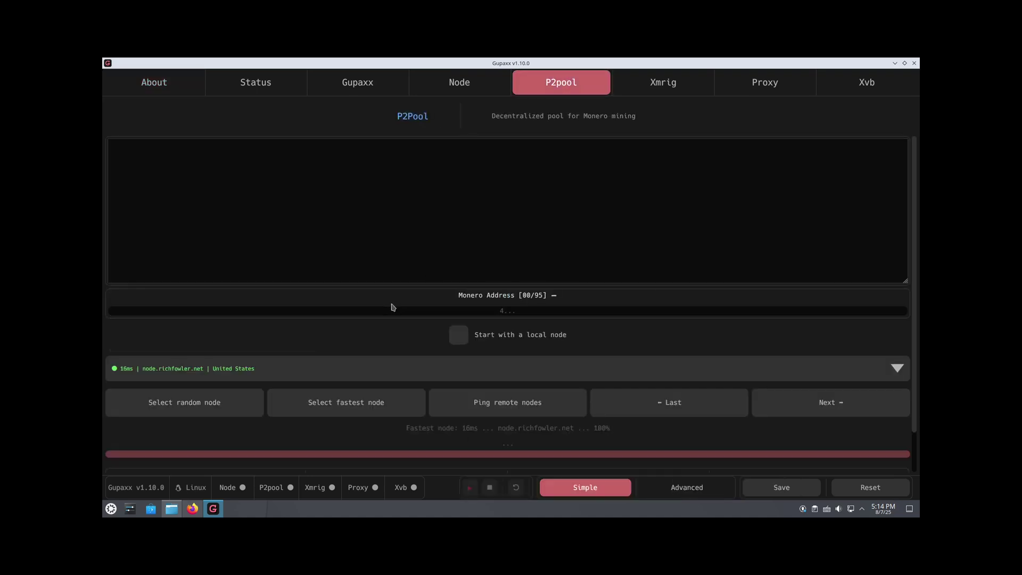
{"action": "left_click", "coordinate": [507, 308]}
{"action": "type", "text": "4531Ka8LdQ3YvF1aozVc6z4Ung4FfT57wdgjurji3M5kFnLkNHmAtuTKyFNEBxWz9c1YuqYDHPRFGjR6Svz2EGyDV9NEZit"}
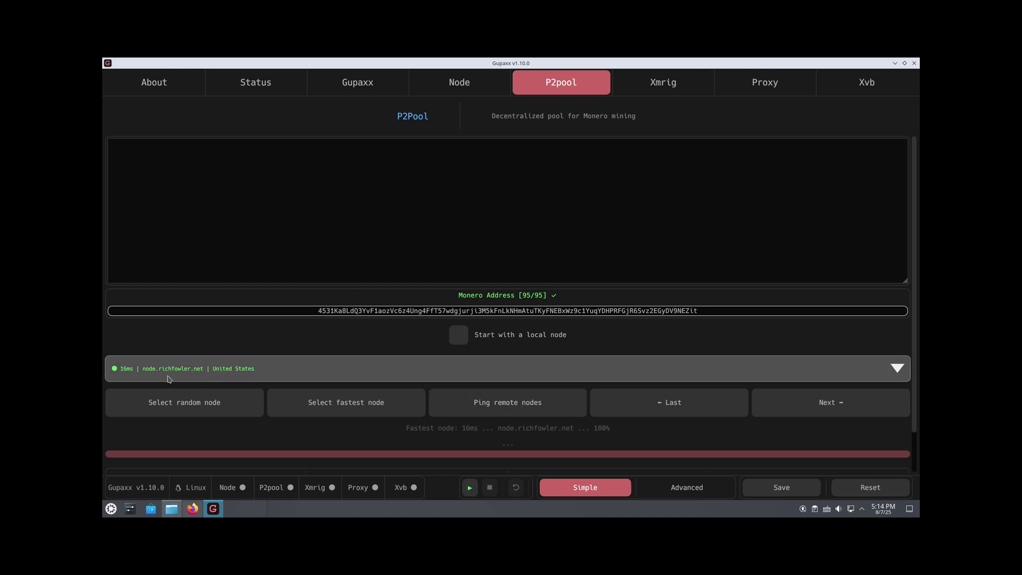
{"action": "scroll", "coordinate": [250, 346], "scroll_direction": "down", "scroll_amount": 2}
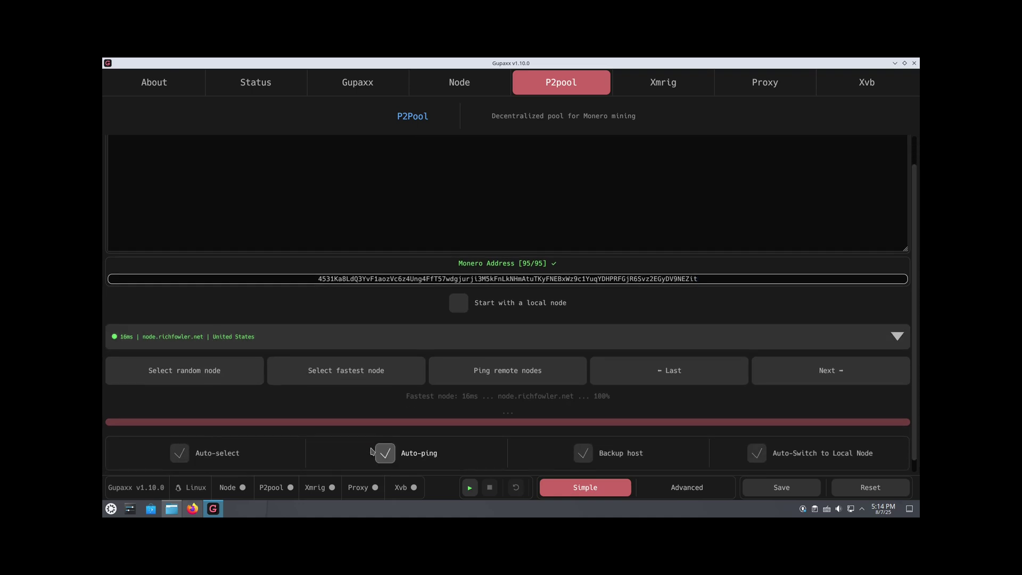
- Start P2Pool with the bottom-bar play button and watch its sidechain log
{"action": "left_click", "coordinate": [470, 489]}
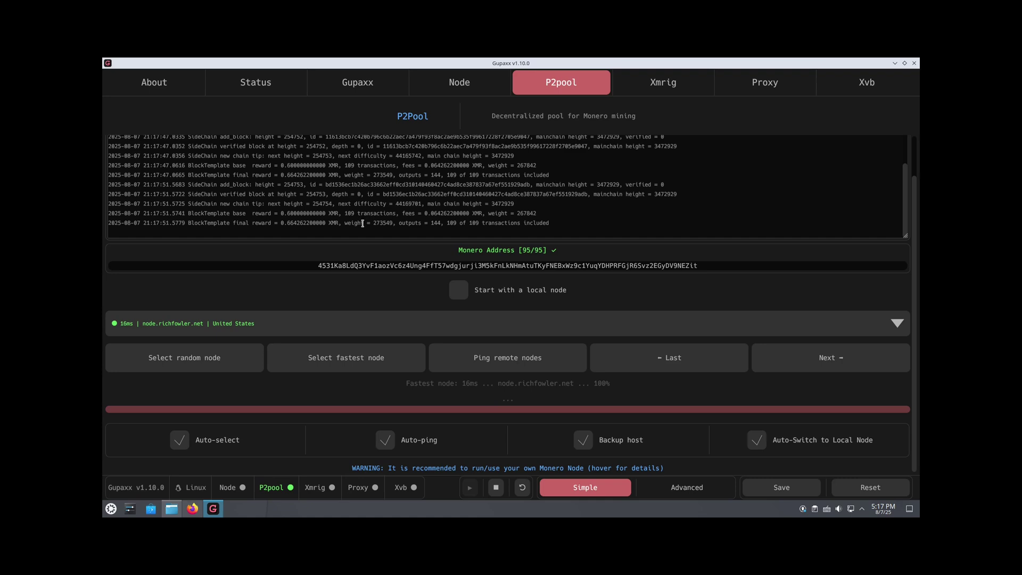
- Lower XMRig from 8 to 4 threads and start it, submitting the admin password
{"action": "left_click", "coordinate": [679, 85]}
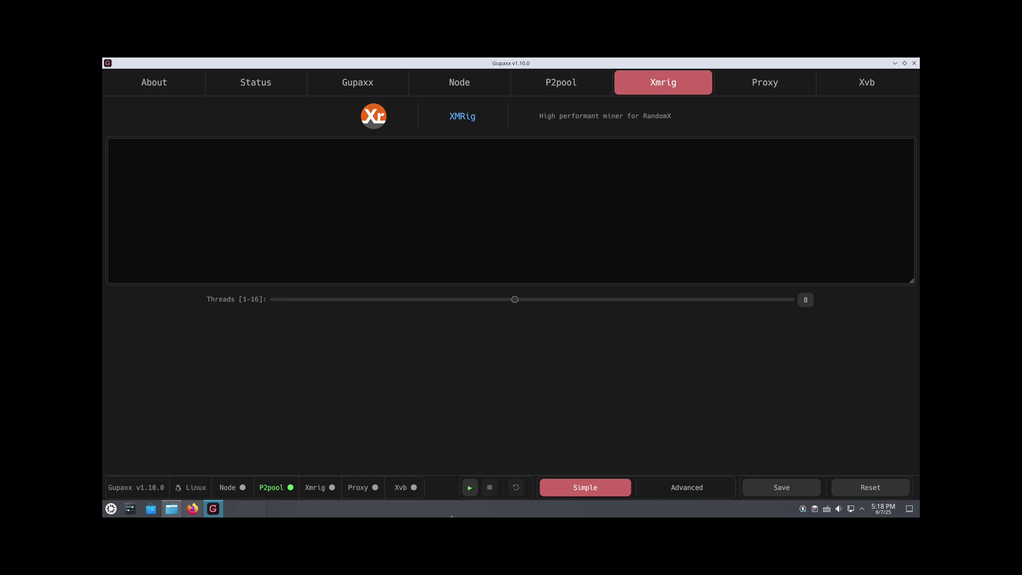
{"action": "left_click_drag", "start_coordinate": [476, 308], "coordinate": [365, 308]}
{"action": "left_click", "coordinate": [470, 487]}
{"action": "left_click", "coordinate": [511, 397]}
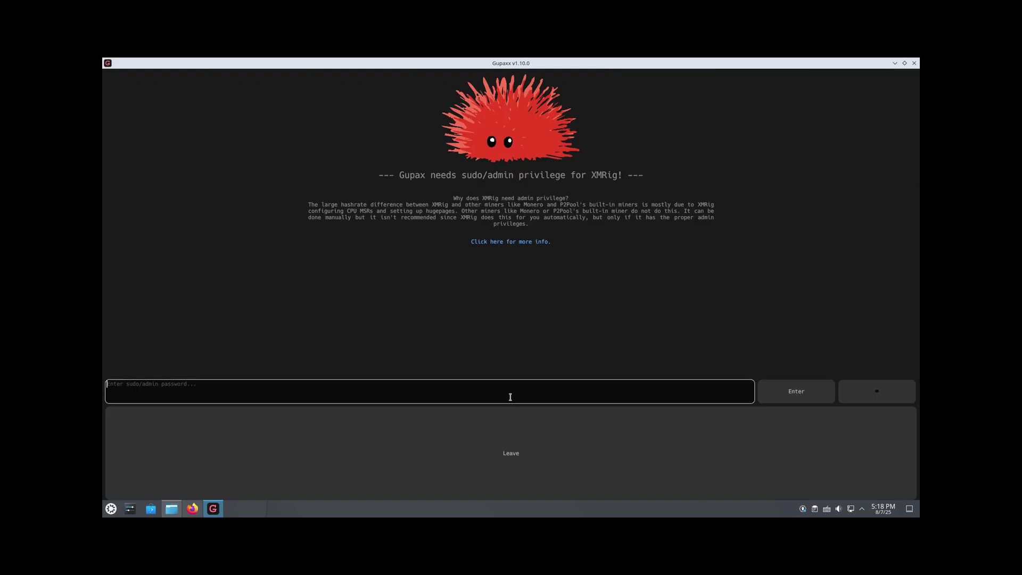
{"action": "key", "text": "Return"}
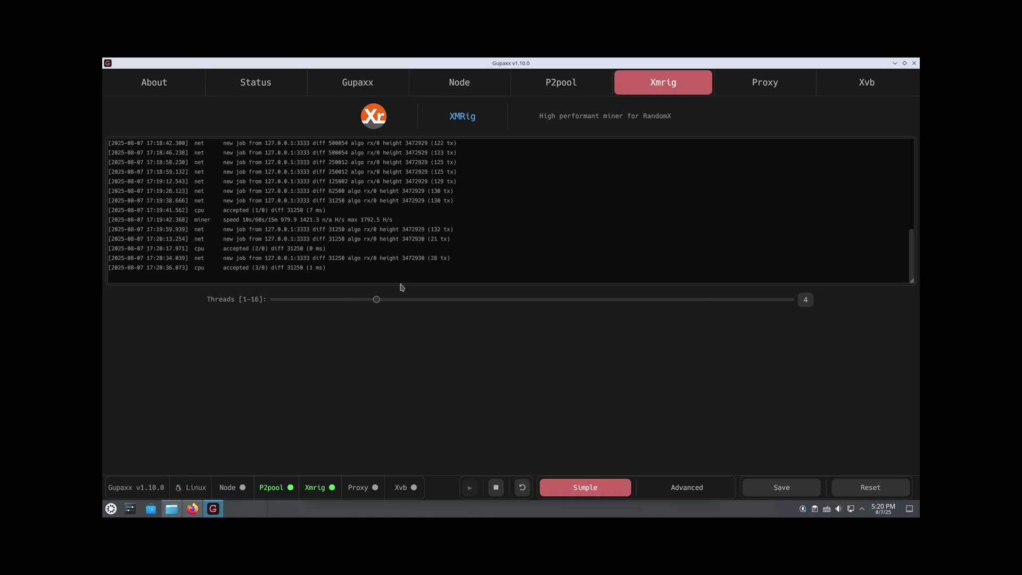
- Look over the P2Pool console log, then switch to the Status tab
{"action": "left_click", "coordinate": [561, 83]}
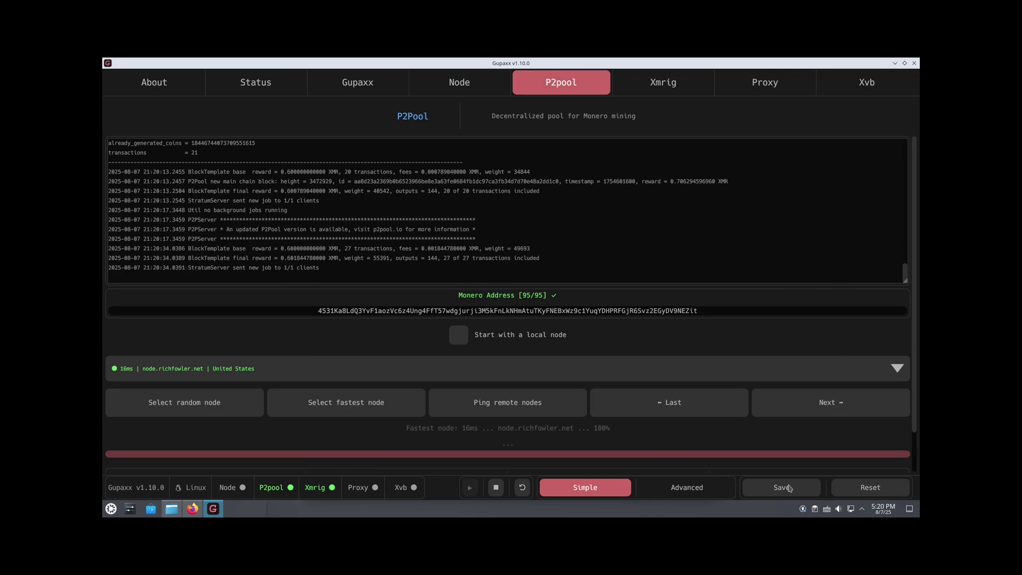
{"action": "left_click", "coordinate": [258, 83]}
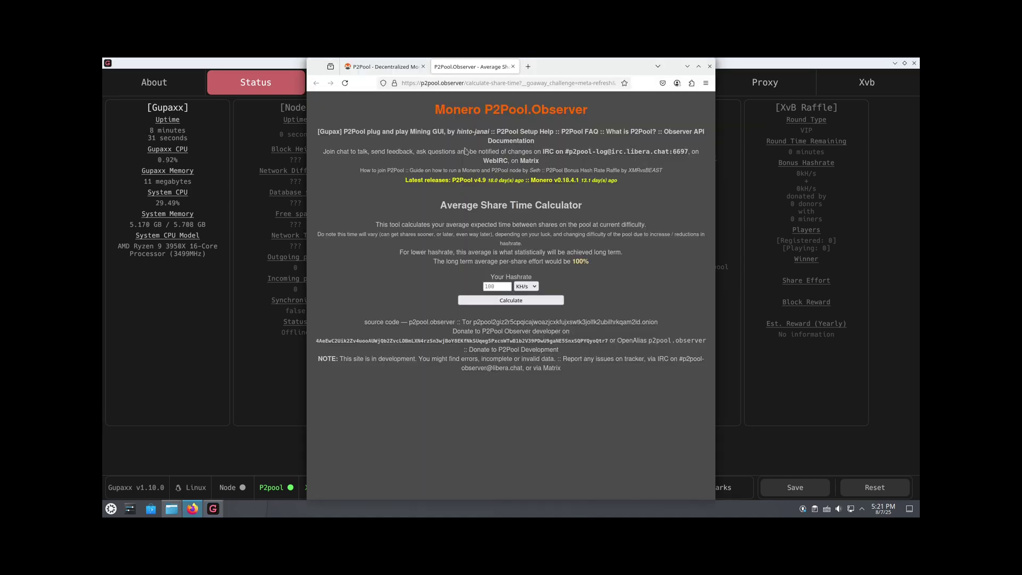
- Enter 1100 H/s in the Average Share Time Calculator and calculate
{"action": "left_click", "coordinate": [382, 67]}
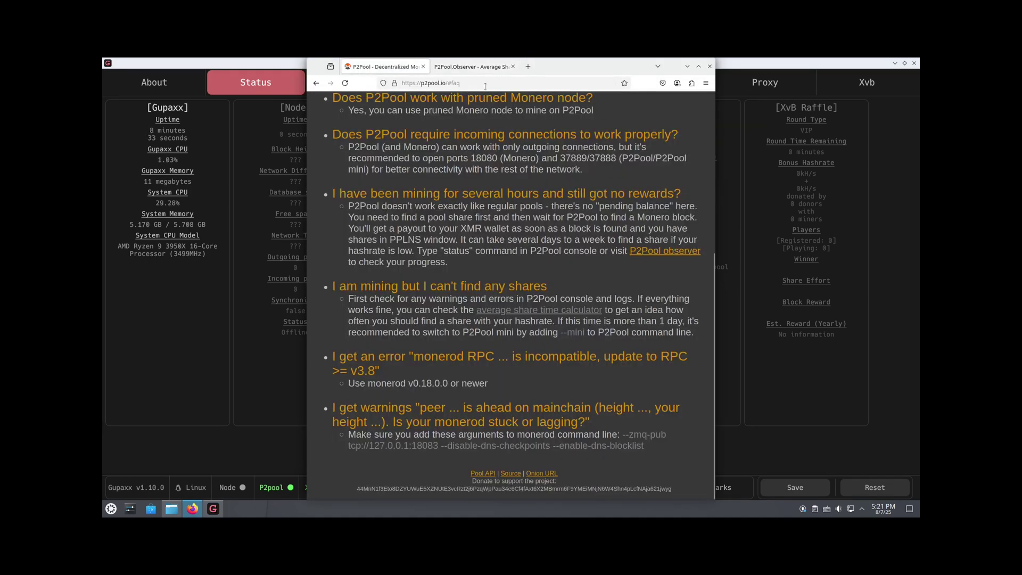
{"action": "left_click", "coordinate": [471, 68]}
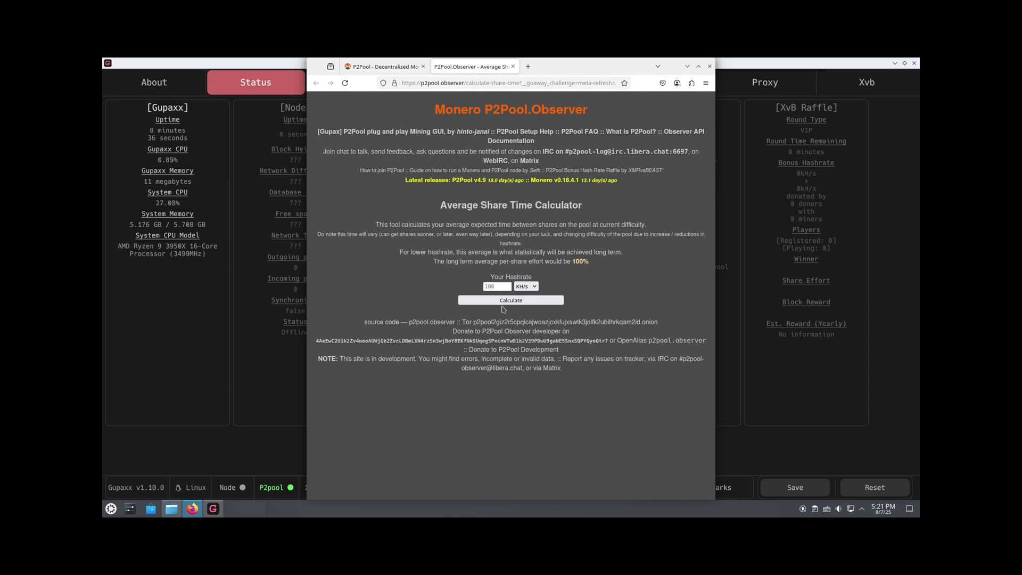
{"action": "left_click", "coordinate": [495, 286]}
{"action": "type", "text": "1100"}
{"action": "left_click", "coordinate": [493, 301]}
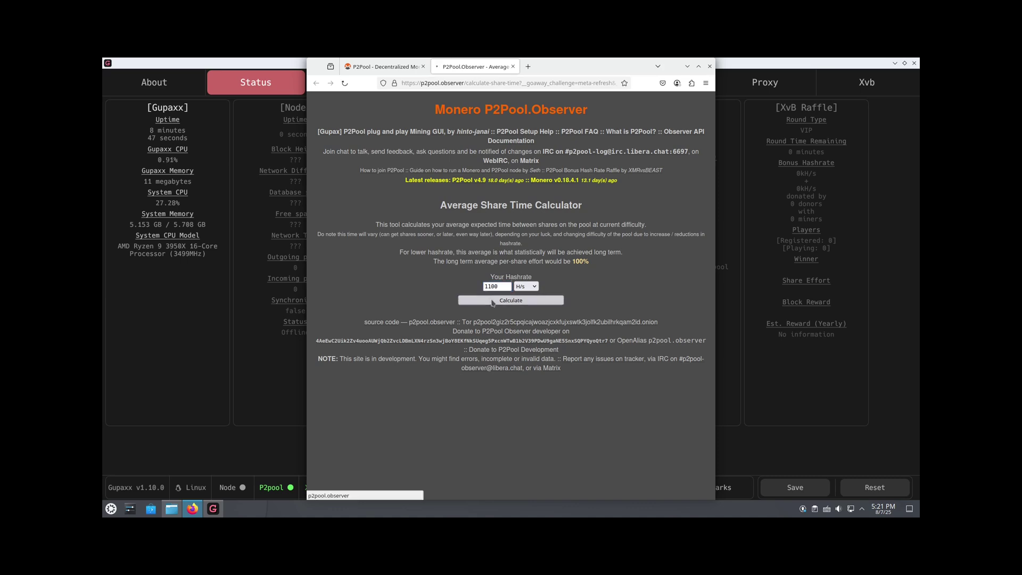
- Review the results, selecting the estimated daily reward figure
{"action": "scroll", "coordinate": [490, 306], "scroll_direction": "down", "scroll_amount": 1}
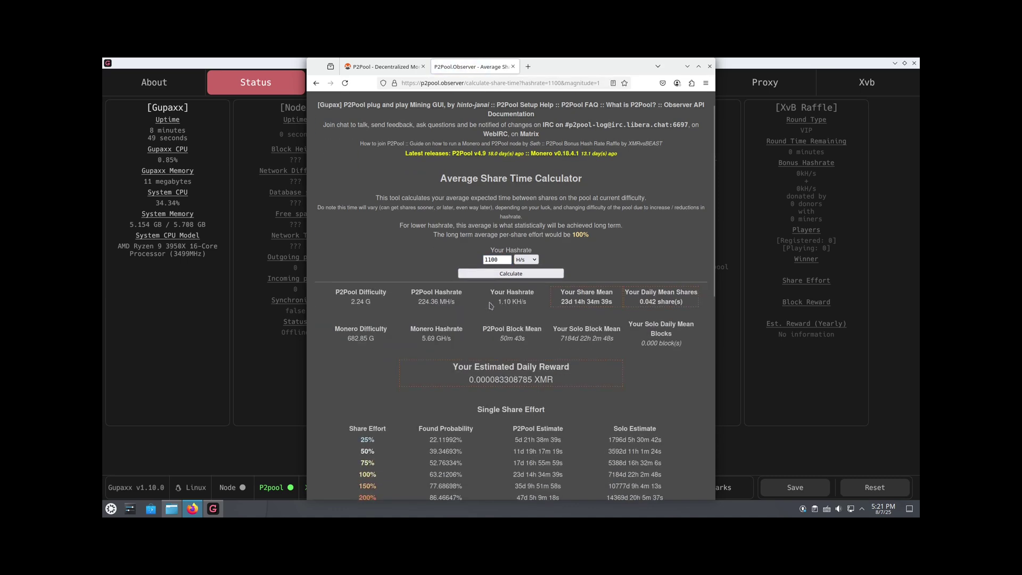
{"action": "scroll", "coordinate": [491, 305], "scroll_direction": "up", "scroll_amount": 1}
{"action": "left_click_drag", "start_coordinate": [464, 394], "coordinate": [551, 410]}
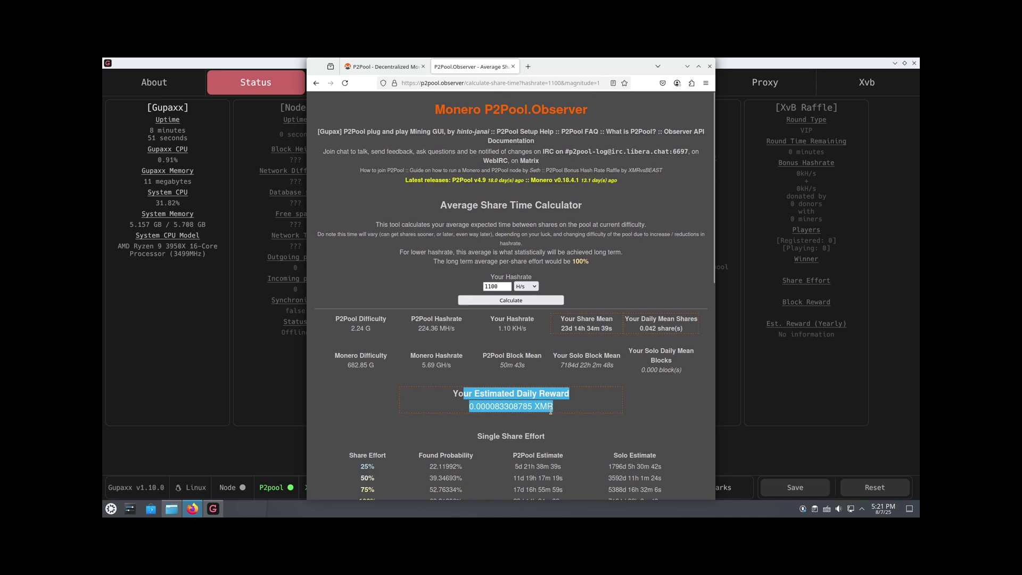
{"action": "left_click", "coordinate": [503, 406]}
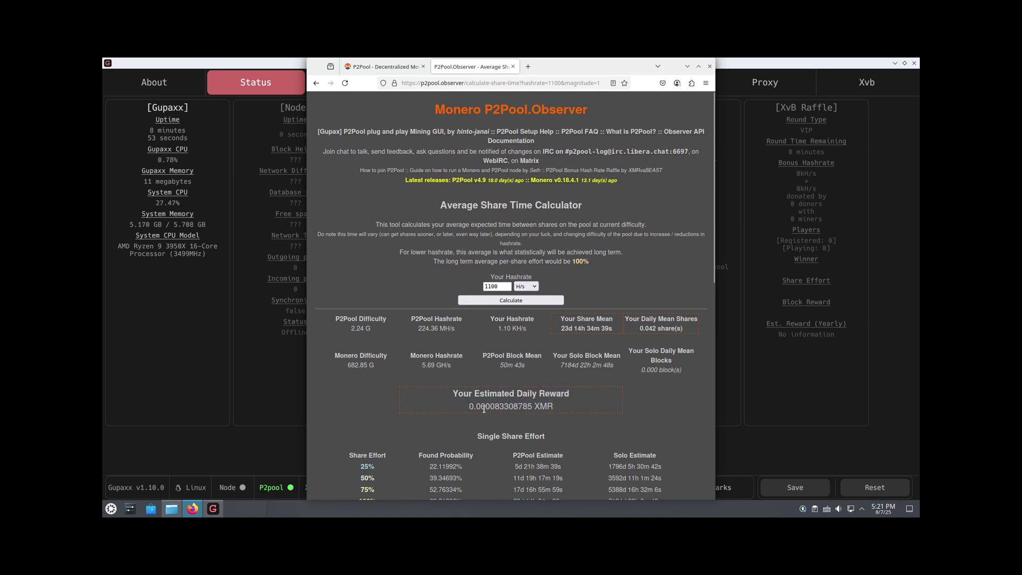
{"action": "right_click", "coordinate": [493, 407]}
{"action": "left_click", "coordinate": [527, 418]}
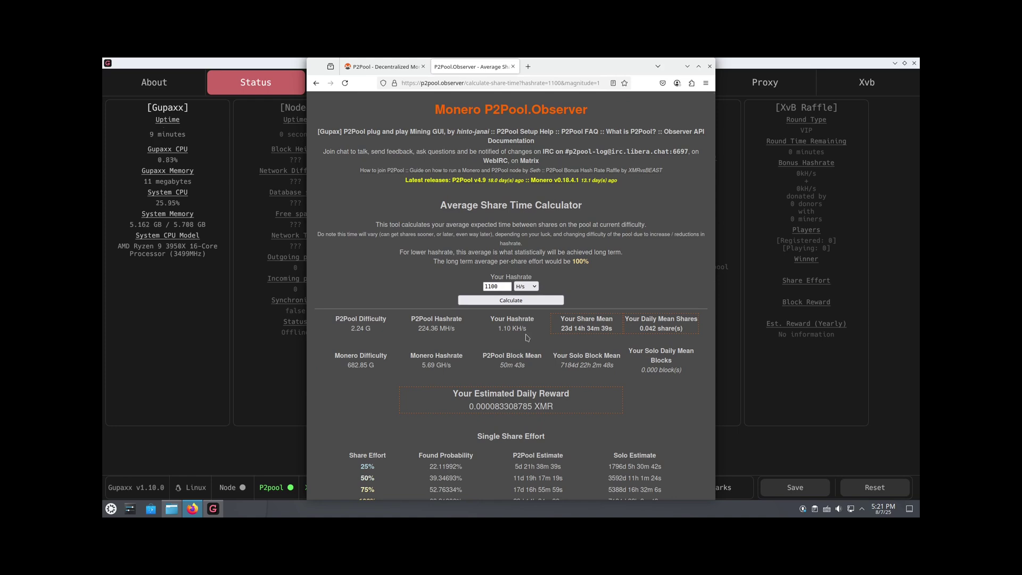
{"action": "mouse_move", "coordinate": [522, 353]}
- Open Gupaxx's Xvb tab, follow the XMRvsBEAST link and go to Register
{"action": "left_click", "coordinate": [866, 82]}
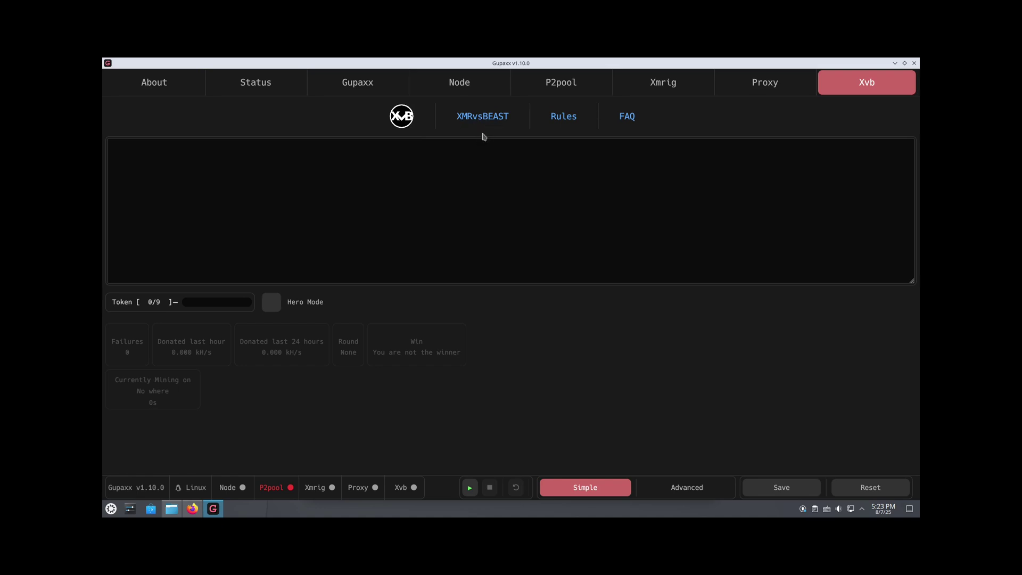
{"action": "left_click", "coordinate": [483, 117]}
{"action": "left_click", "coordinate": [197, 509]}
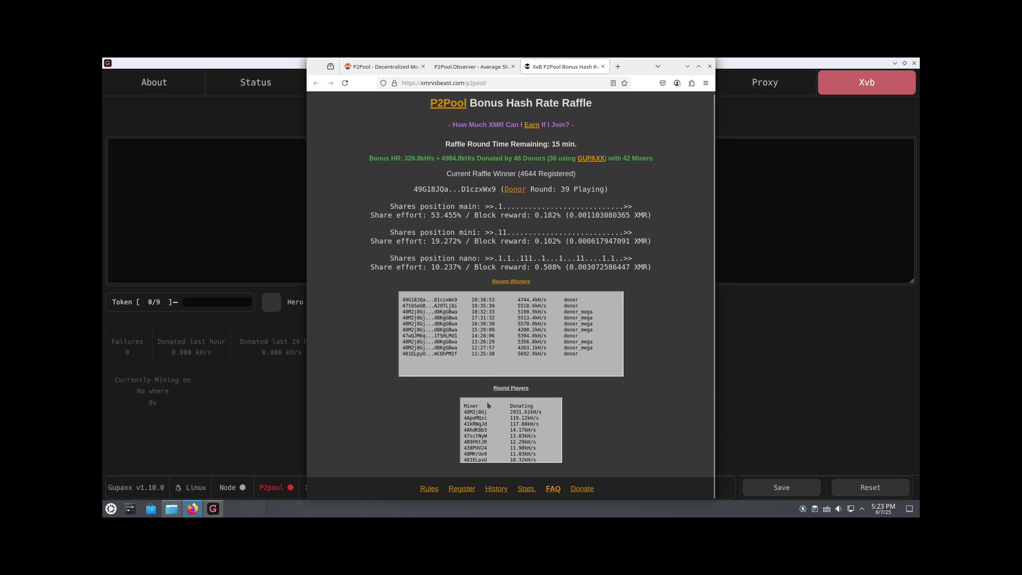
- Paste the wallet address into the registration form and fill in the CAPTCHA
{"action": "left_click", "coordinate": [468, 489]}
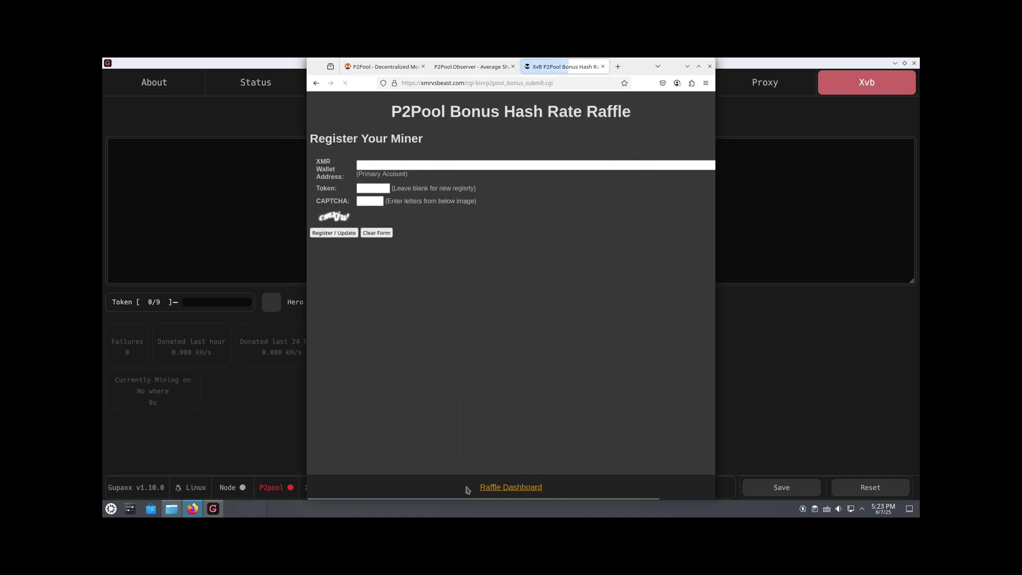
{"action": "left_click", "coordinate": [367, 164]}
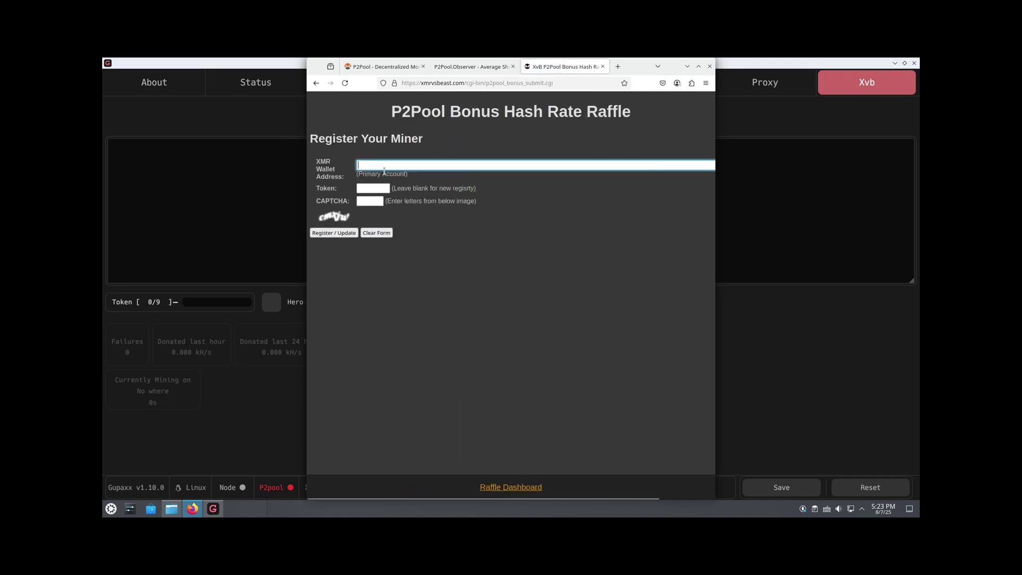
{"action": "type", "text": "4531Ka8LdQ3YvF1aozVc6z4Ung4FfT57wdgjurji3M5kFnLkNHmAtuTKyFNEBxWz9c1YuqYDHPRFGjR6Svz2EGyDV9NEZit"}
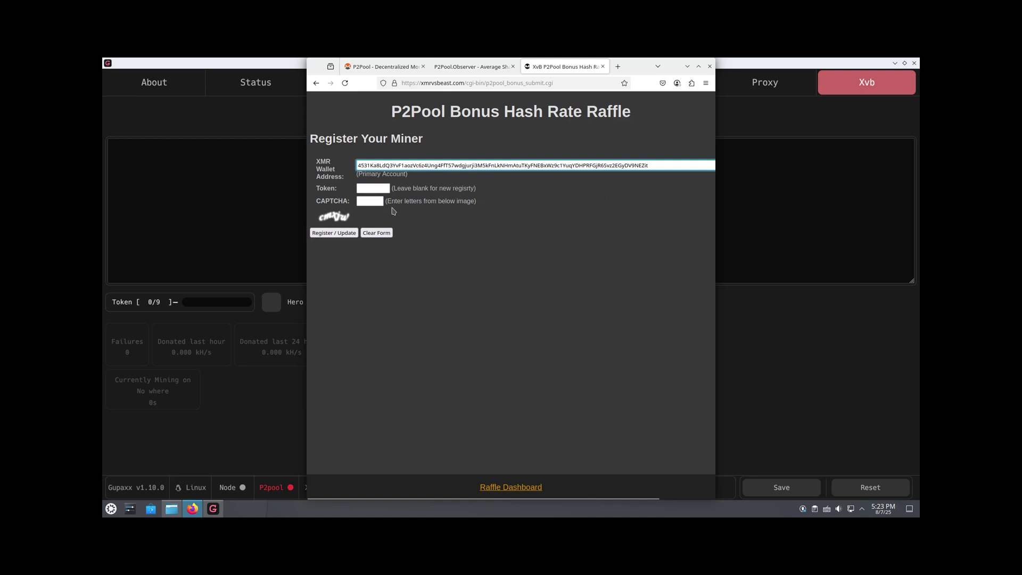
{"action": "left_click", "coordinate": [370, 201]}
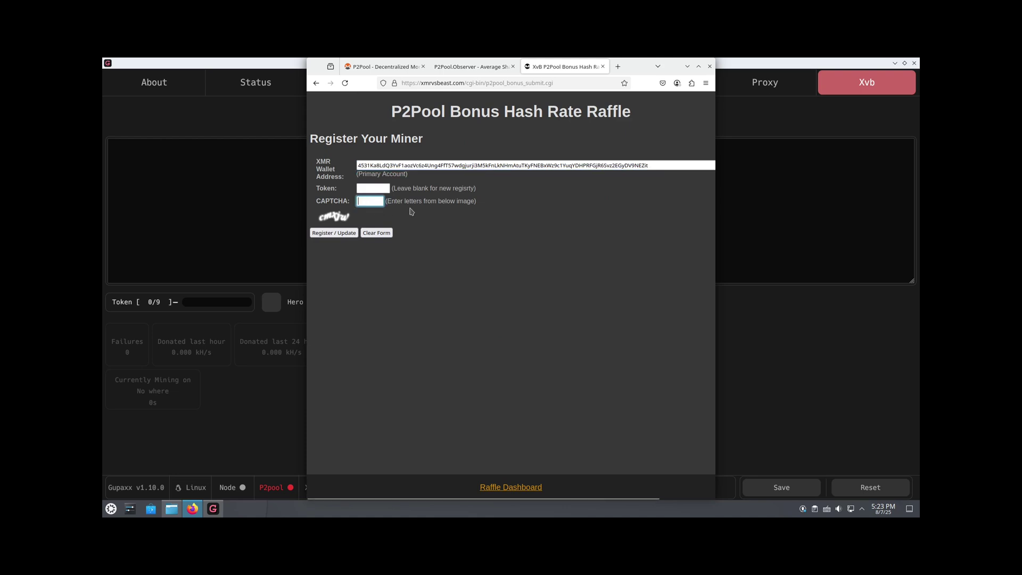
{"action": "type", "text": "c"}
- Copy the newly issued raffle token
{"action": "double_click", "coordinate": [354, 308]}
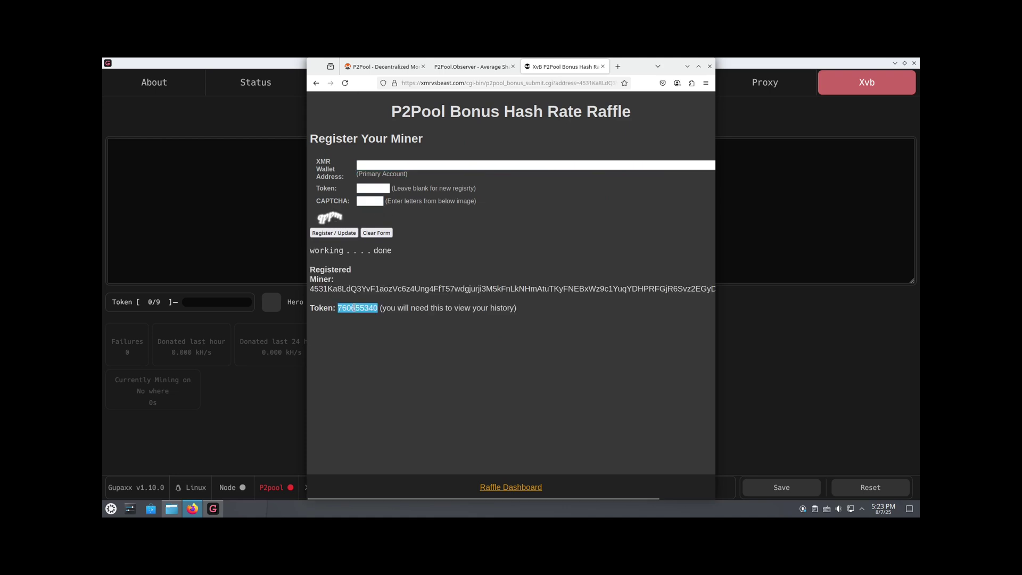
{"action": "right_click", "coordinate": [354, 308]}
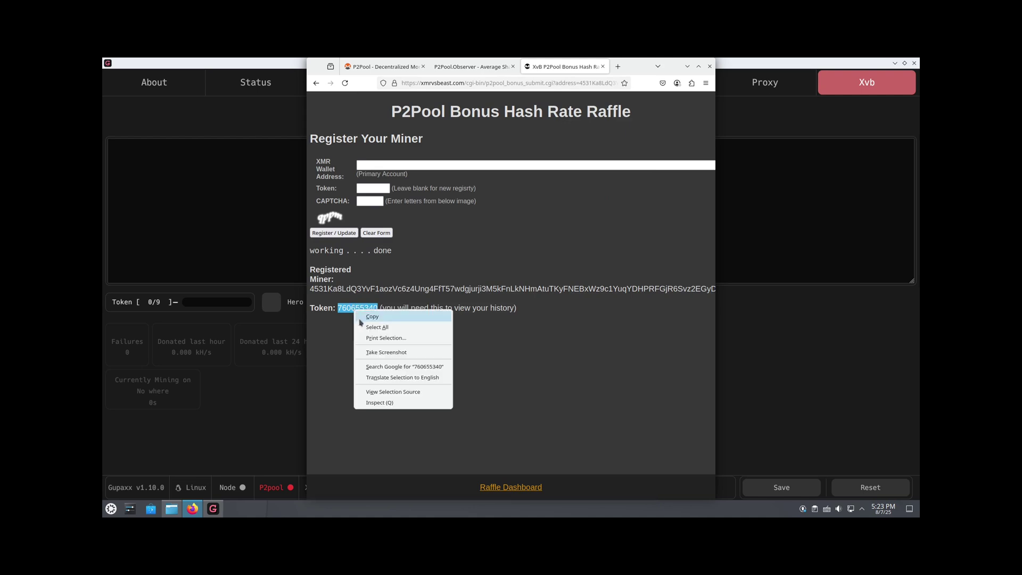
{"action": "left_click", "coordinate": [360, 318]}
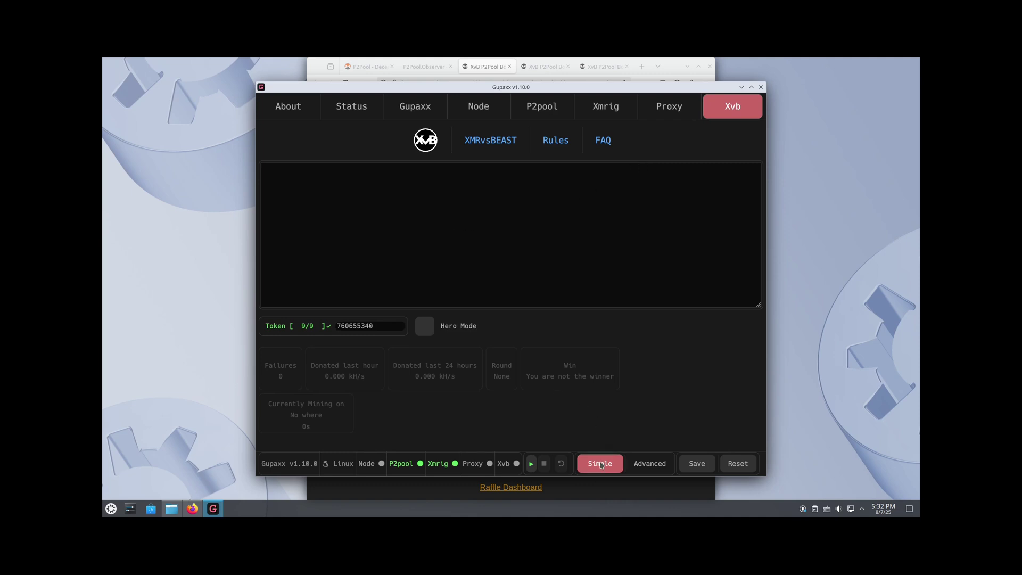
- Start XvB with the registered token in the Xvb Token field
{"action": "left_click", "coordinate": [531, 464]}
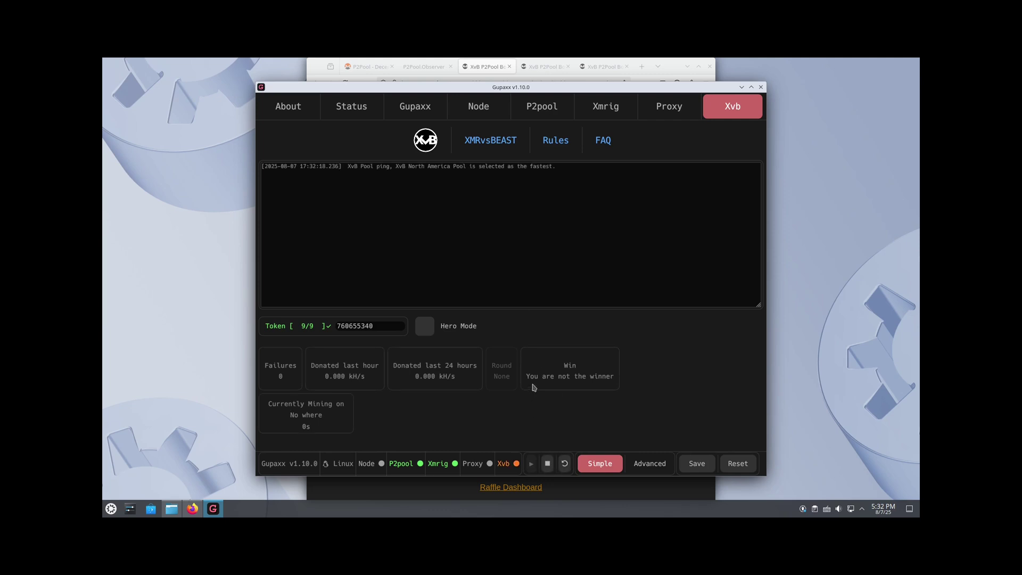